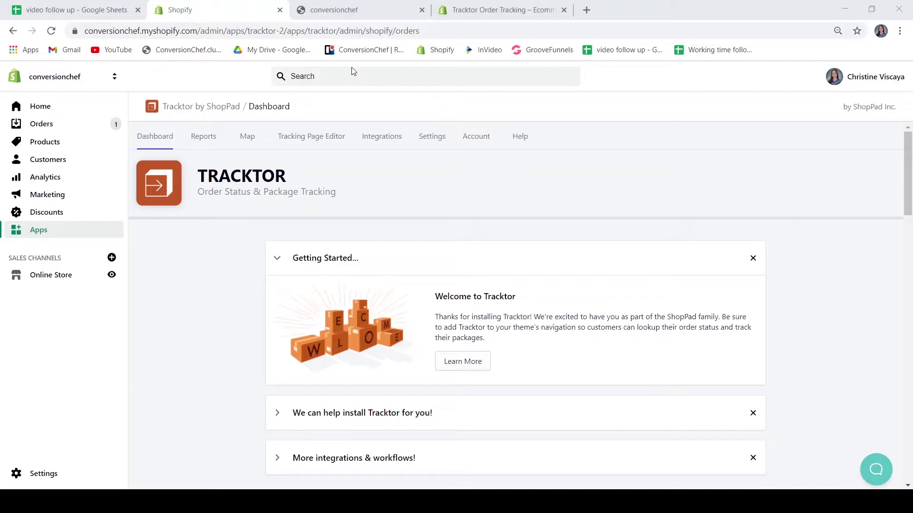
left_click(499, 10)
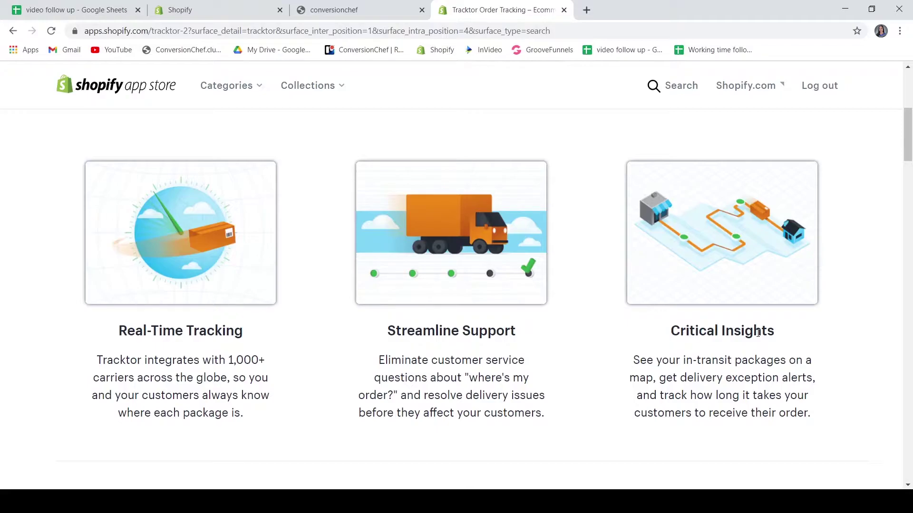
left_click(249, 15)
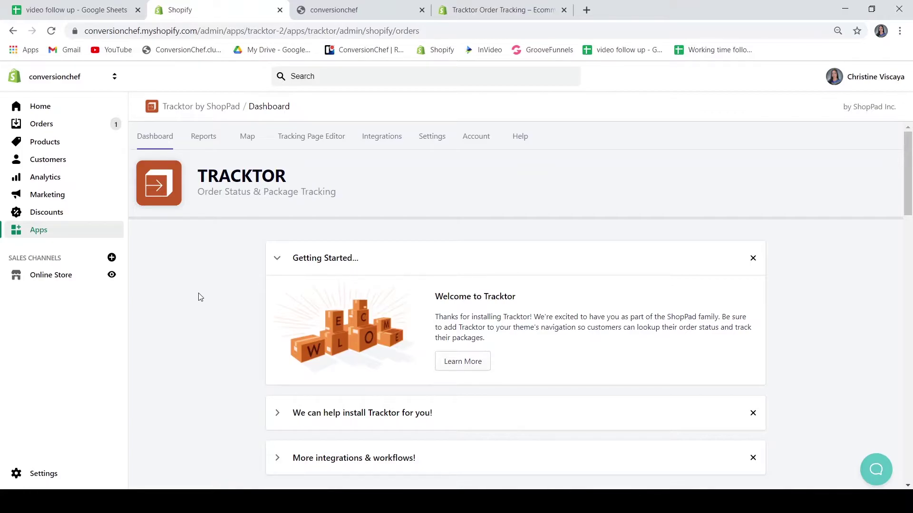
scroll(197, 299, "down", 1)
scroll(197, 298, "down", 1)
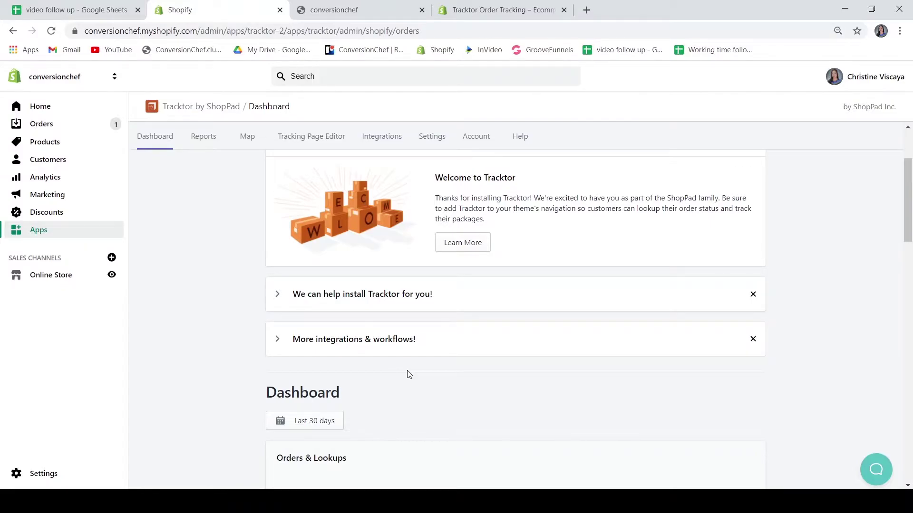
left_click(549, 298)
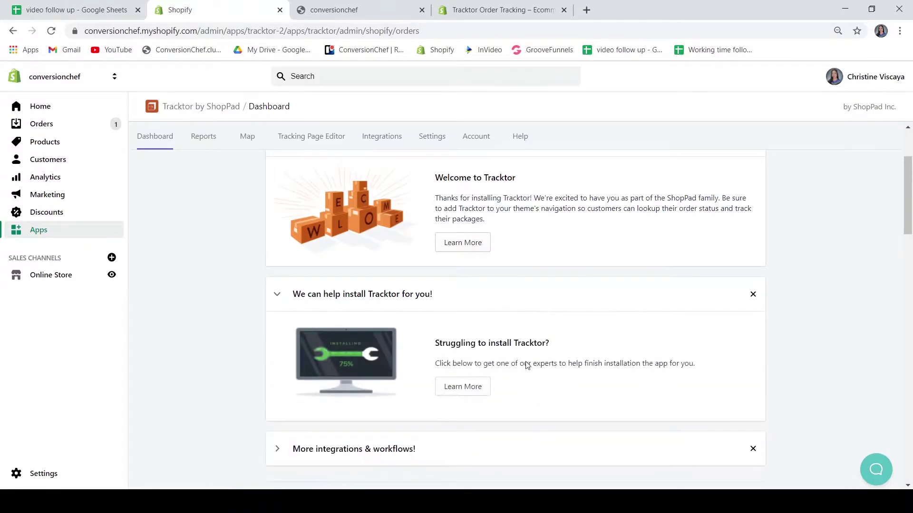
left_click(298, 296)
scroll(849, 369, "up", 1)
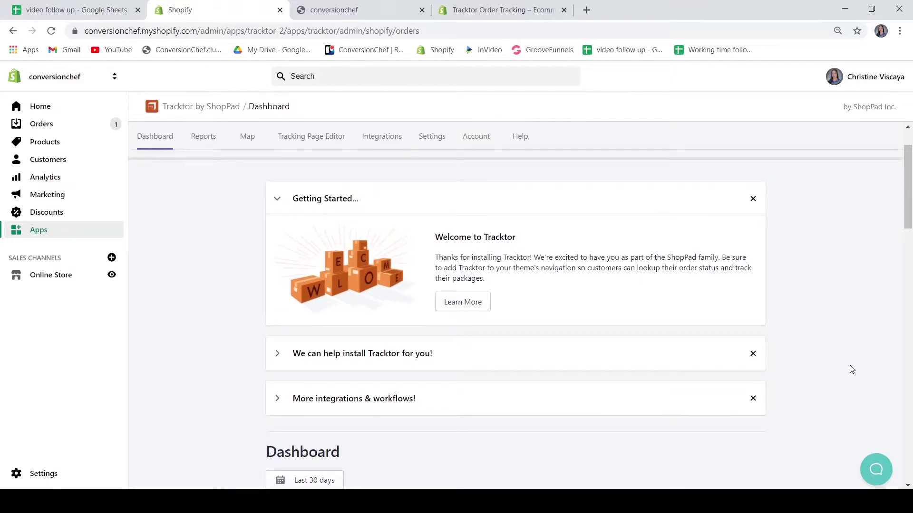
scroll(850, 370, "down", 1)
scroll(849, 370, "down", 2)
scroll(850, 369, "down", 1)
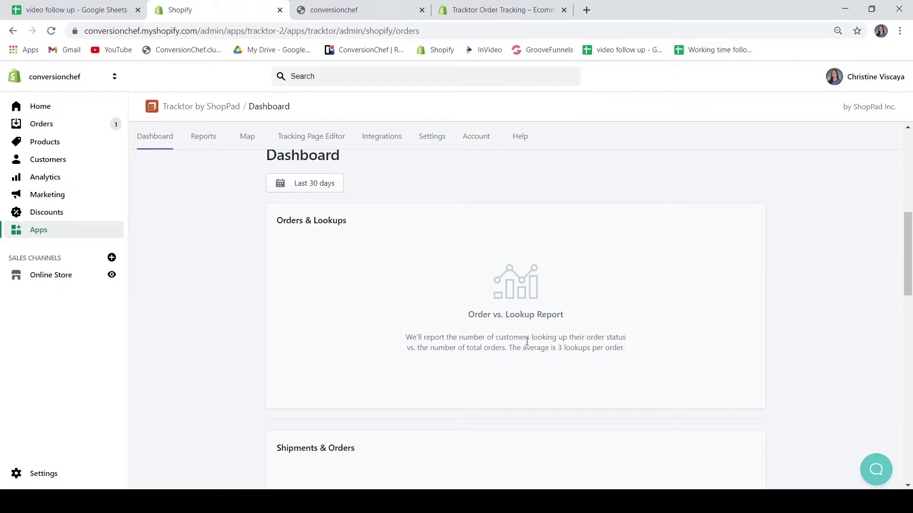
scroll(527, 343, "down", 2)
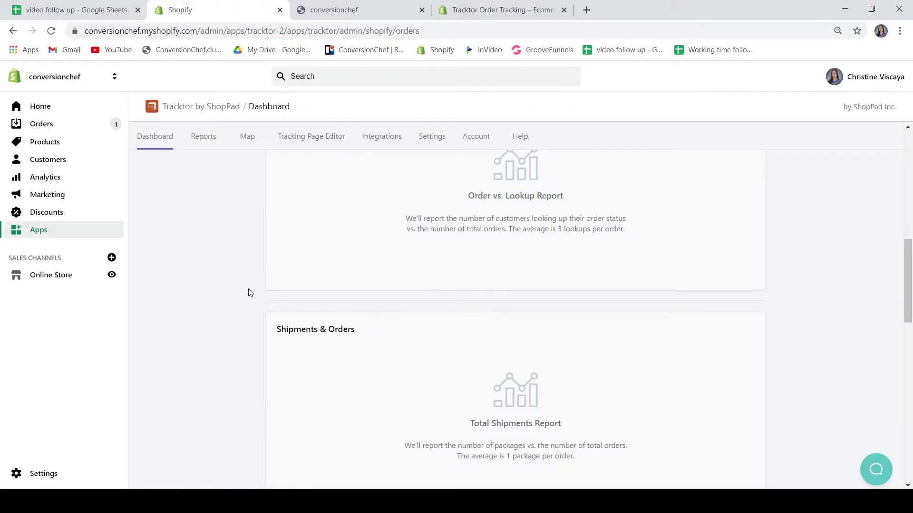
scroll(248, 292, "down", 1)
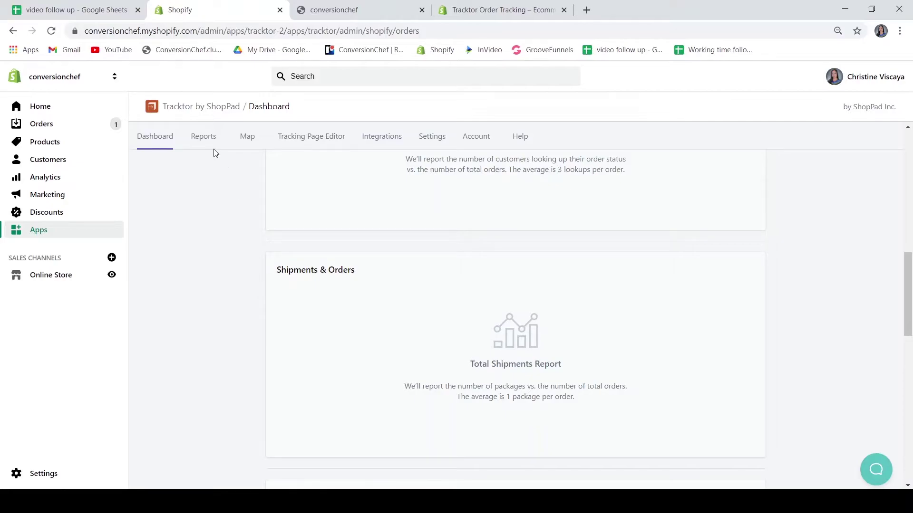
Review Tracktor's Reports and Map dashboards, glancing at the app store listing in between.
left_click(206, 139)
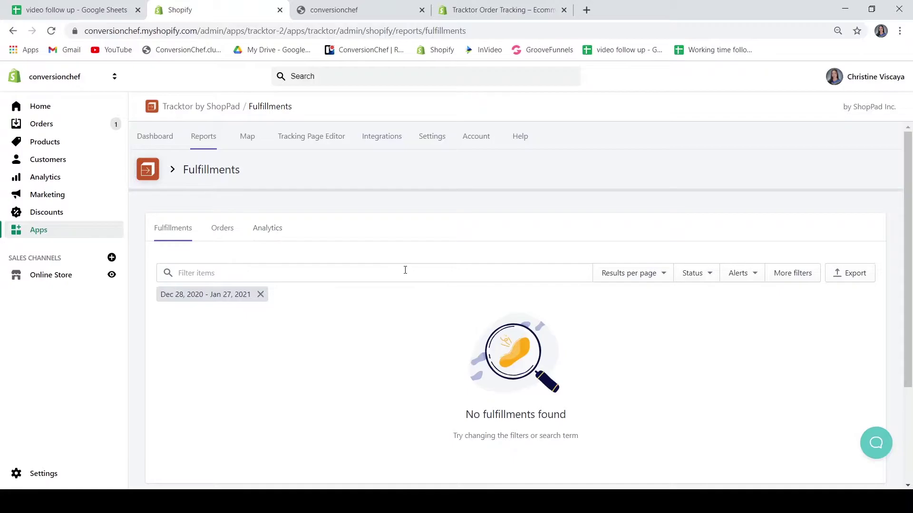
left_click(248, 136)
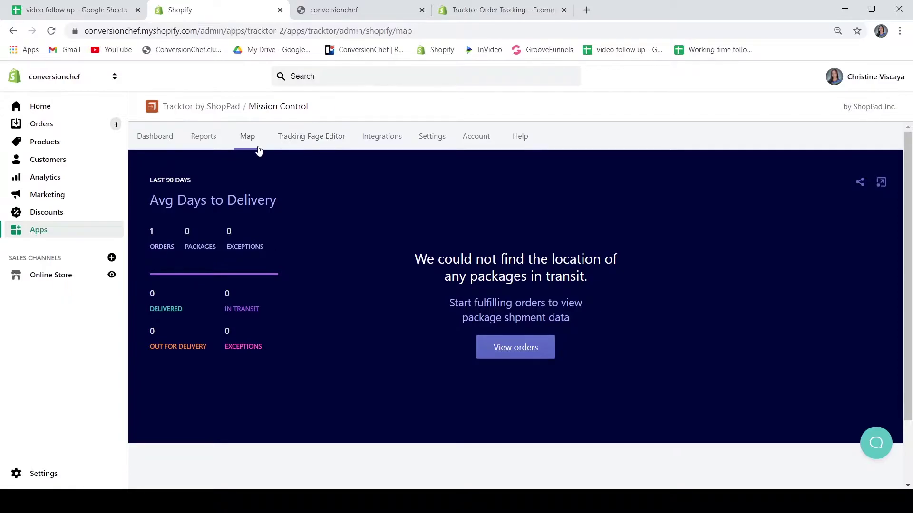
left_click(503, 12)
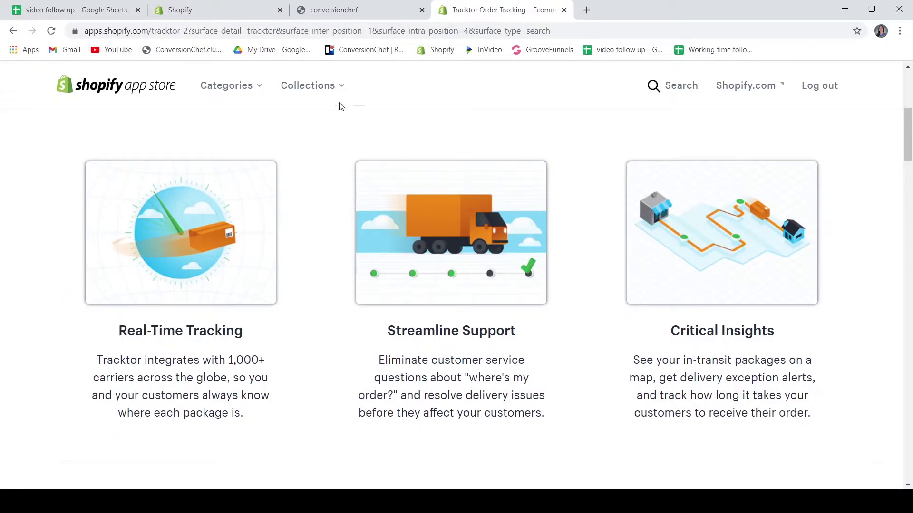
left_click(208, 10)
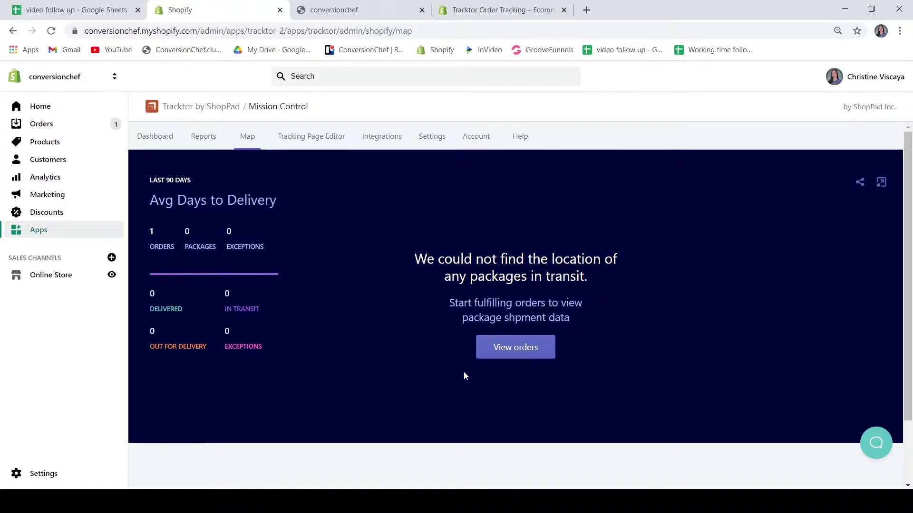
left_click(480, 9)
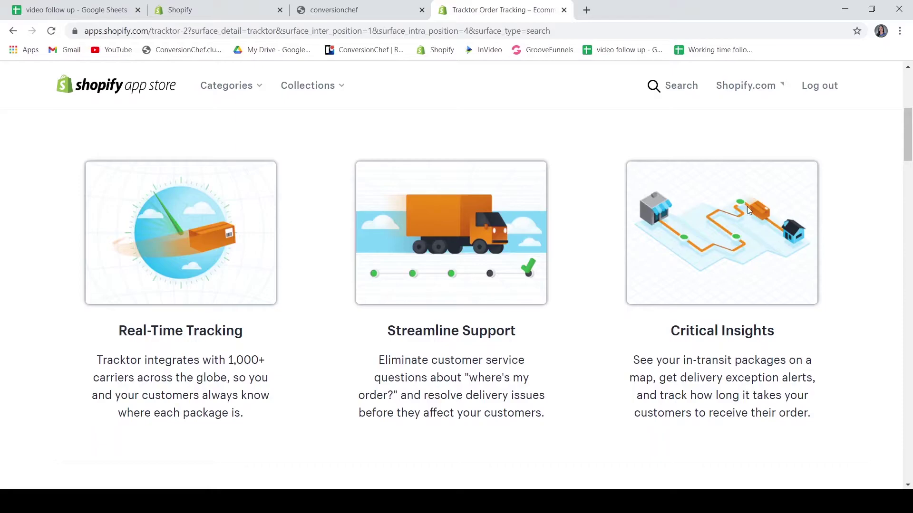
left_click(200, 9)
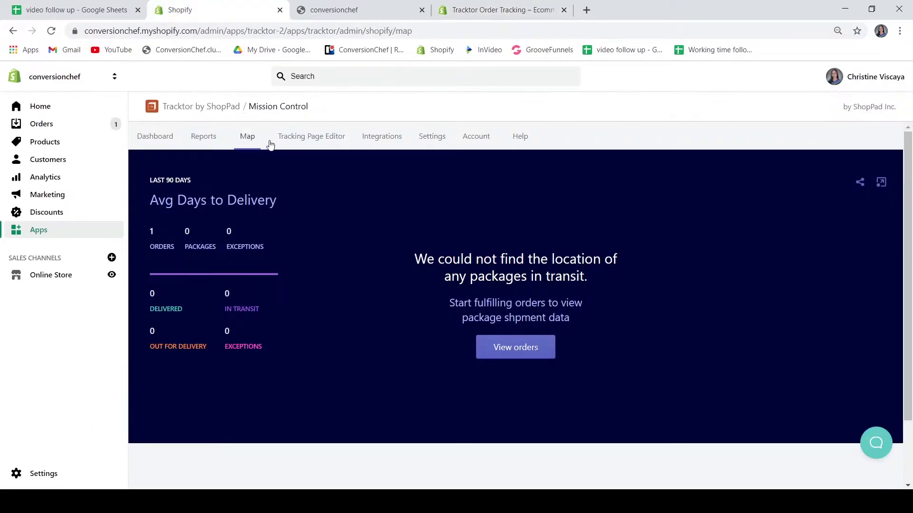
Bring up the Tracking Page Editor with its layout and map style display options.
left_click(325, 140)
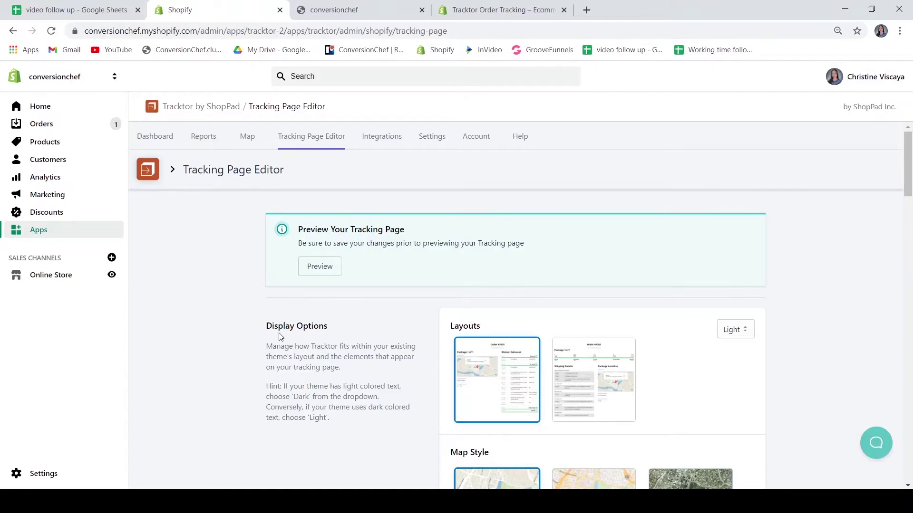
scroll(378, 374, "down", 1)
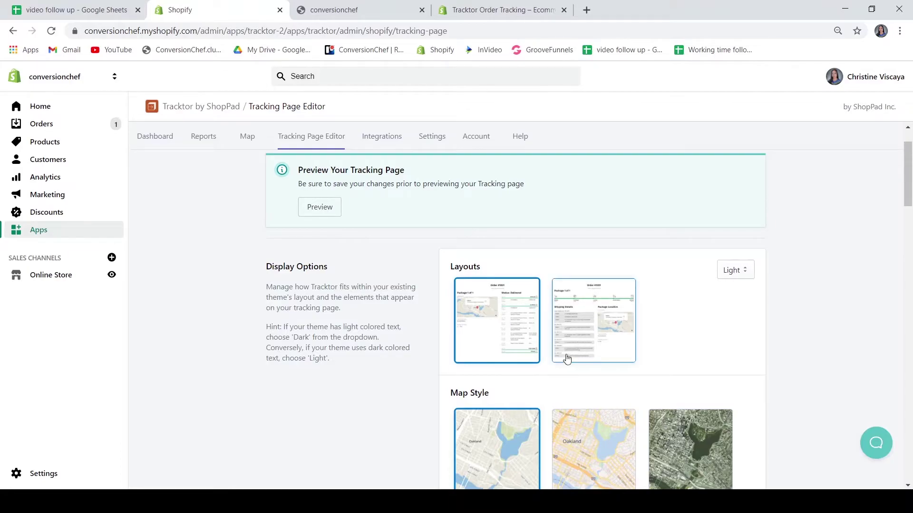
scroll(578, 361, "down", 1)
scroll(578, 362, "down", 3)
scroll(570, 360, "down", 4)
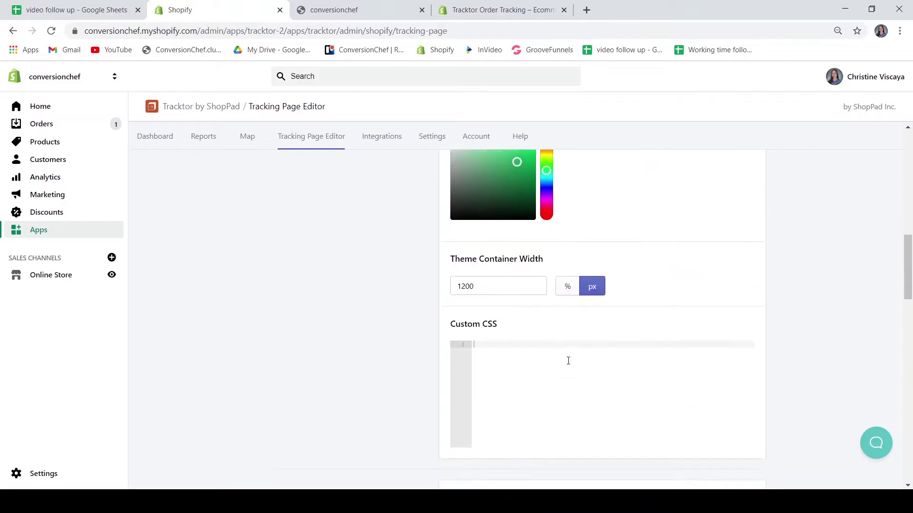
scroll(568, 360, "down", 1)
scroll(387, 330, "down", 3)
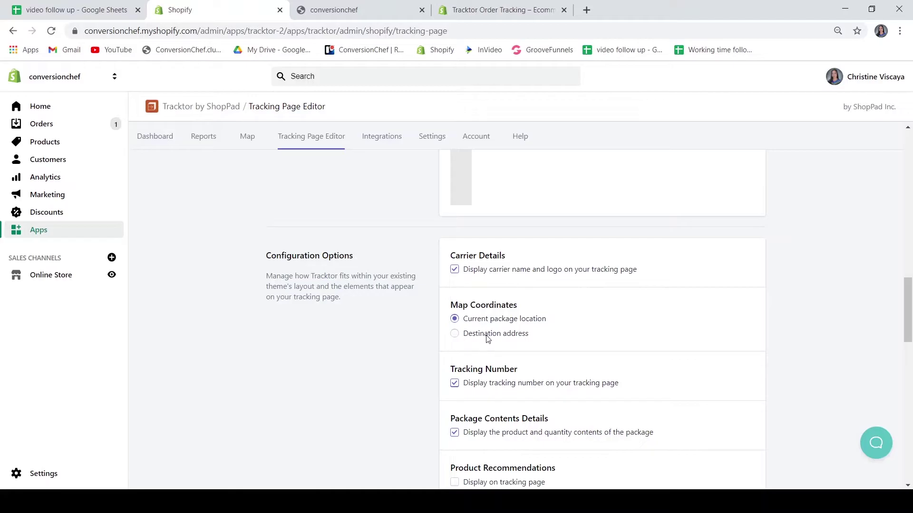
scroll(499, 321, "down", 1)
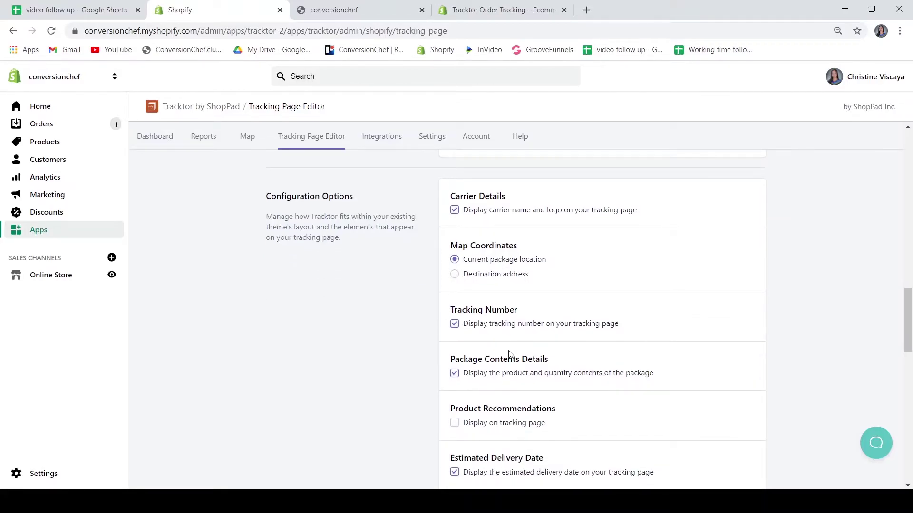
scroll(526, 392, "down", 2)
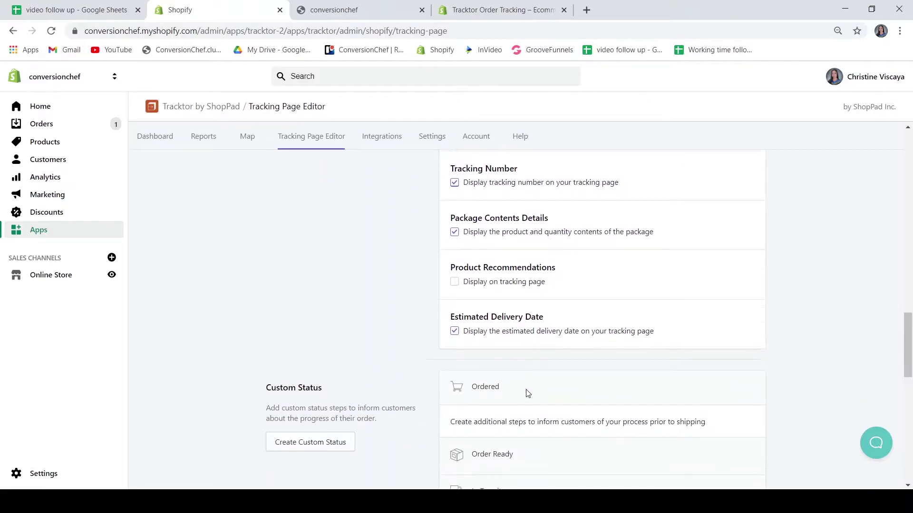
scroll(525, 393, "down", 2)
scroll(529, 391, "down", 1)
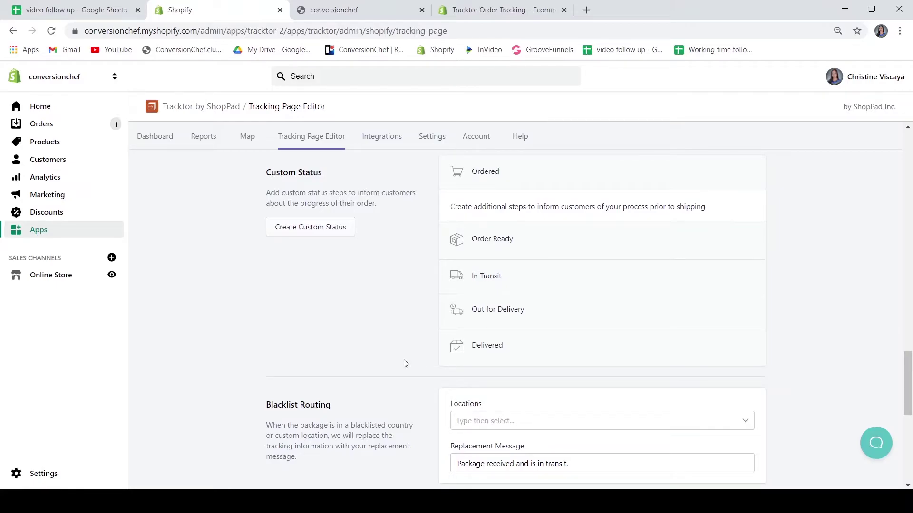
scroll(393, 339, "up", 5)
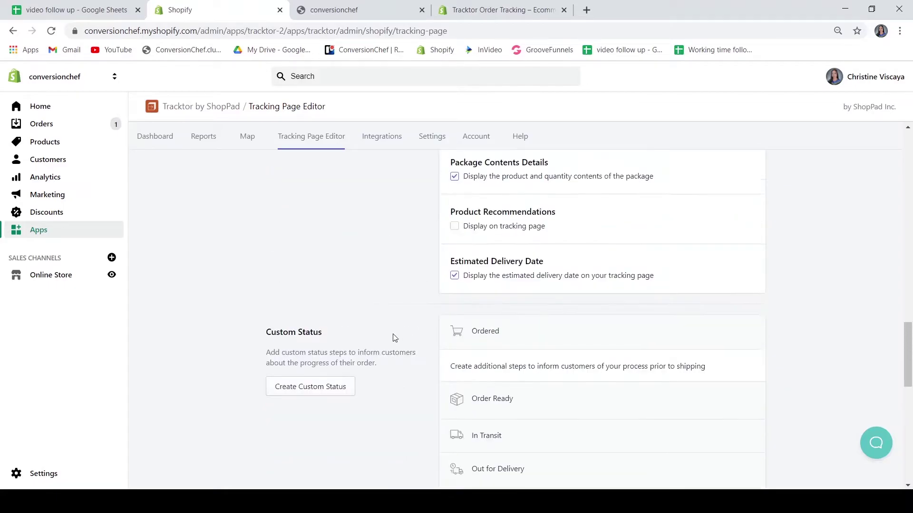
scroll(204, 273, "up", 10)
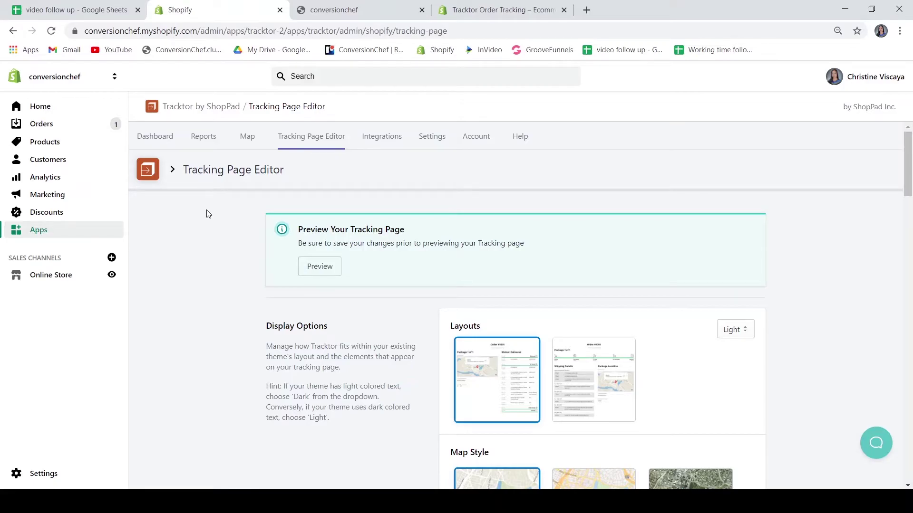
Reach Online Store > Navigation and bring the Main menu up for editing.
left_click(61, 285)
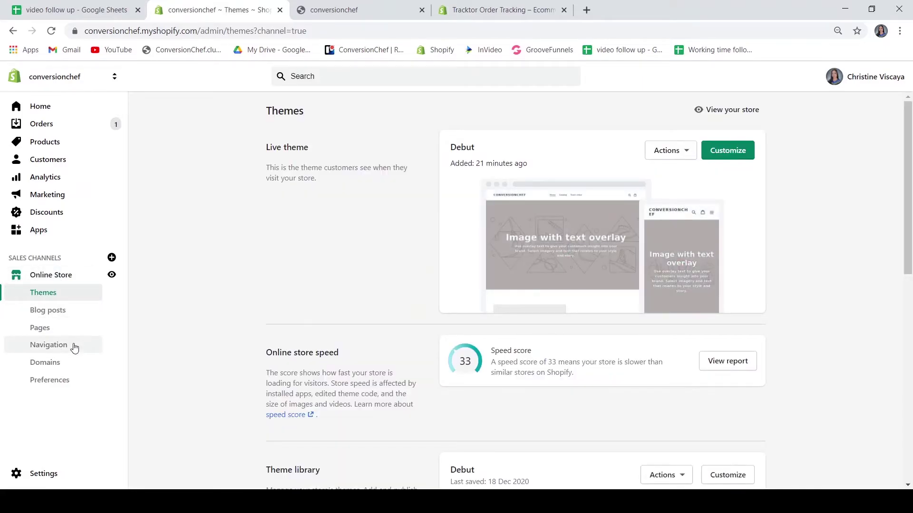
left_click(74, 347)
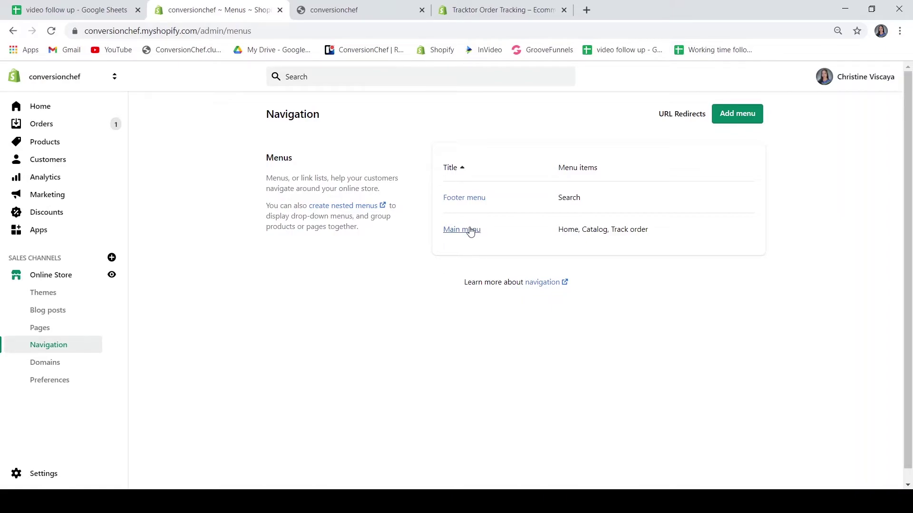
left_click(461, 230)
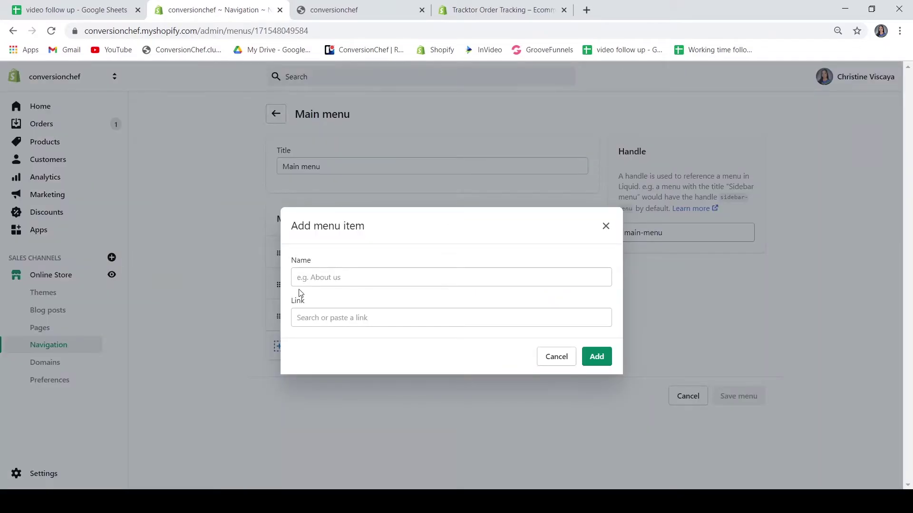
Add a 'Track order' menu item linking to /apps/tracktor to the main menu.
left_click(351, 278)
type("Track order")
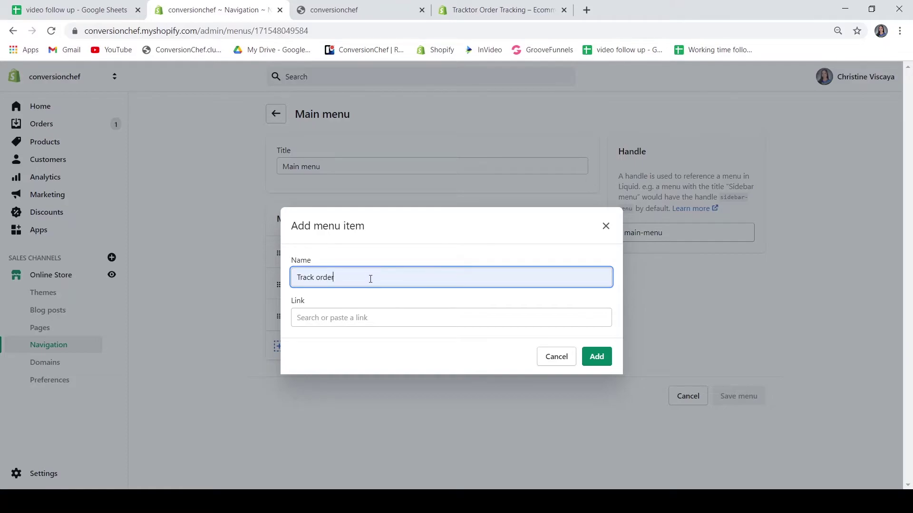
left_click(333, 316)
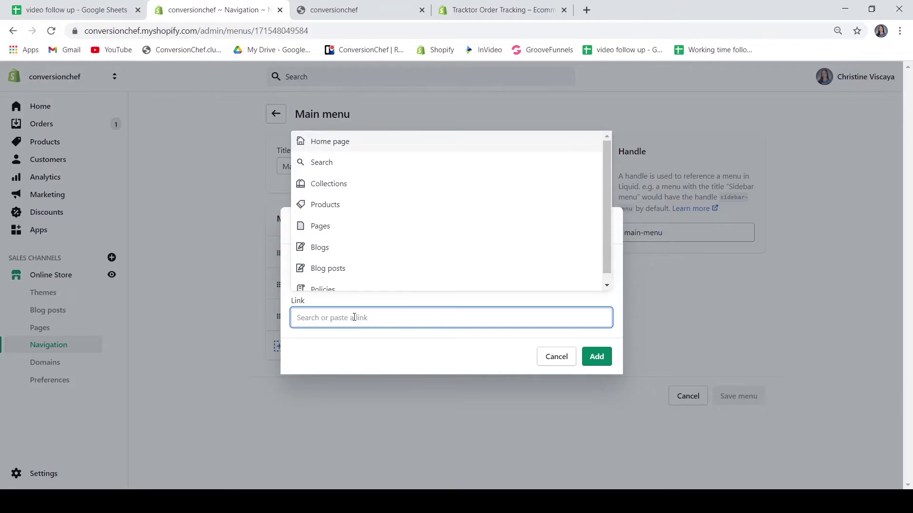
type("/")
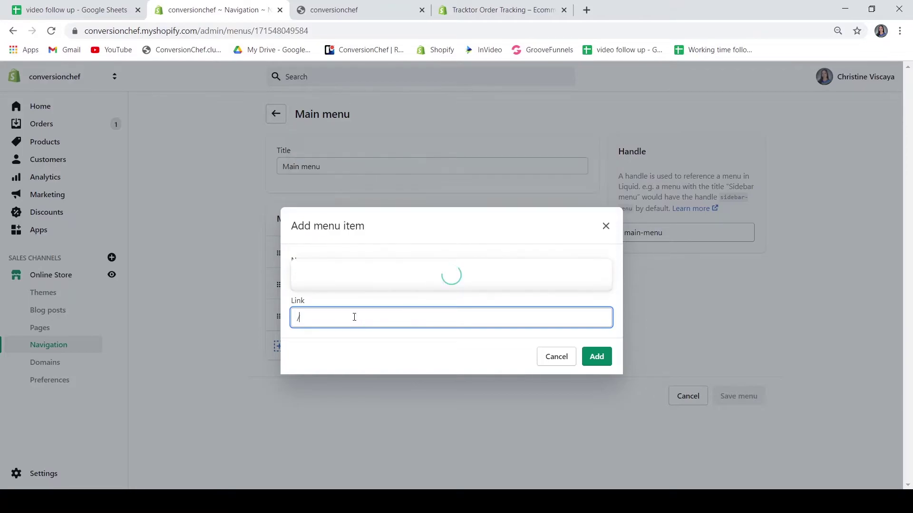
type("apps")
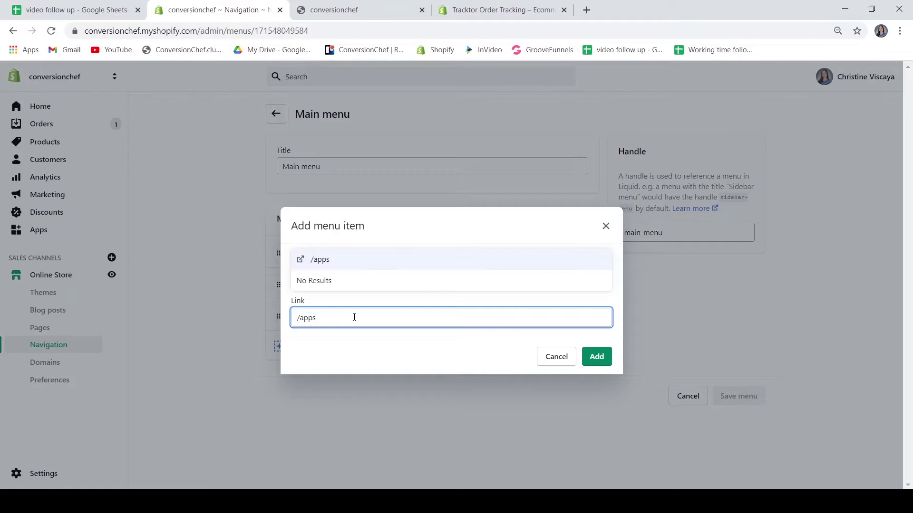
type("/")
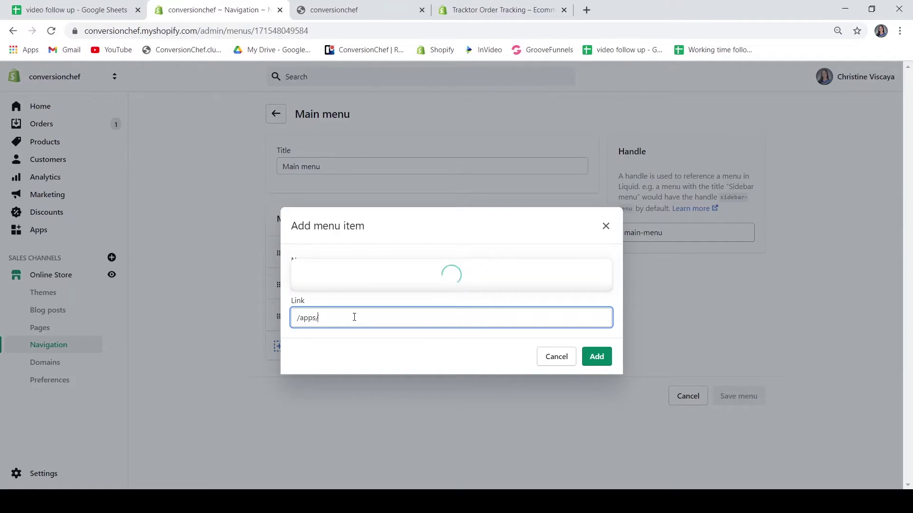
type("tracktor")
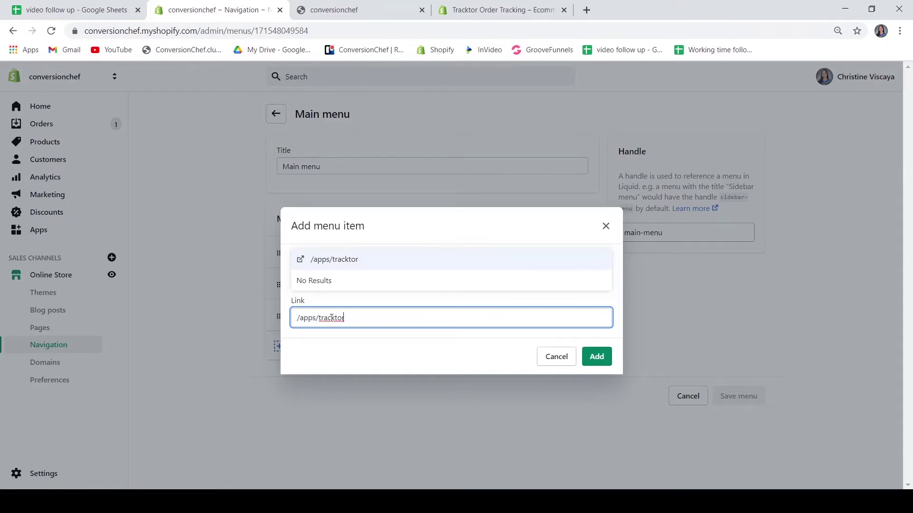
left_click(375, 265)
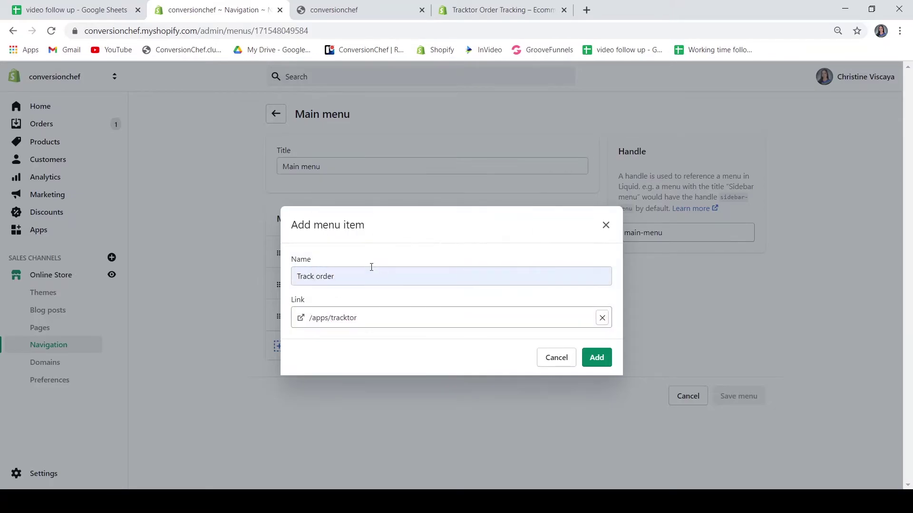
left_click(597, 362)
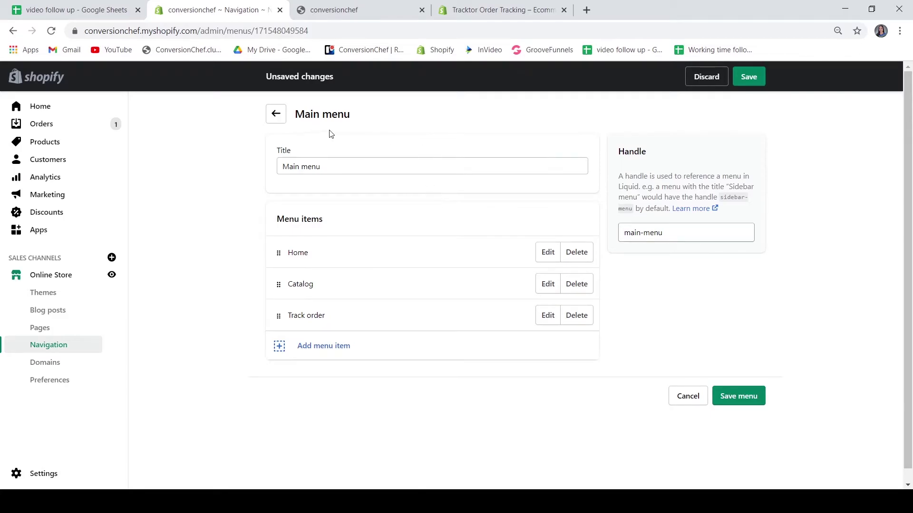
Follow the storefront's Track order header link to the Track Your Order form.
left_click(351, 8)
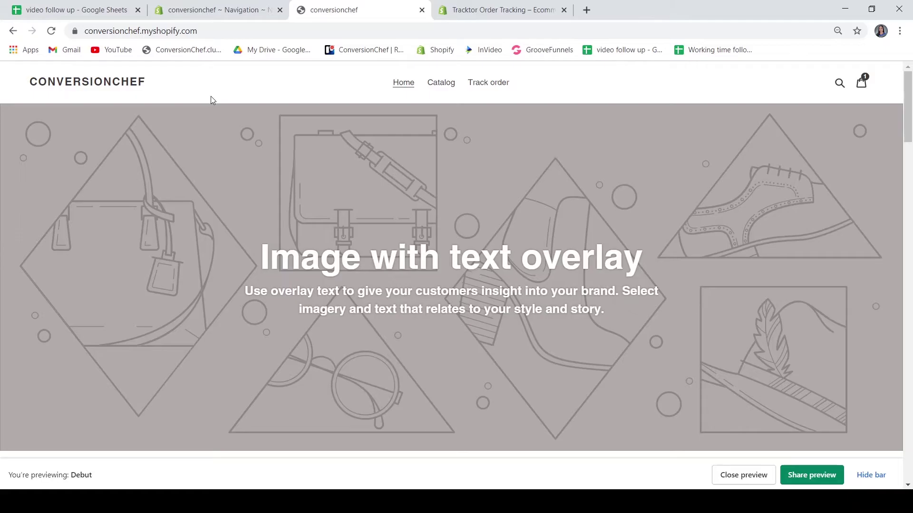
left_click(481, 86)
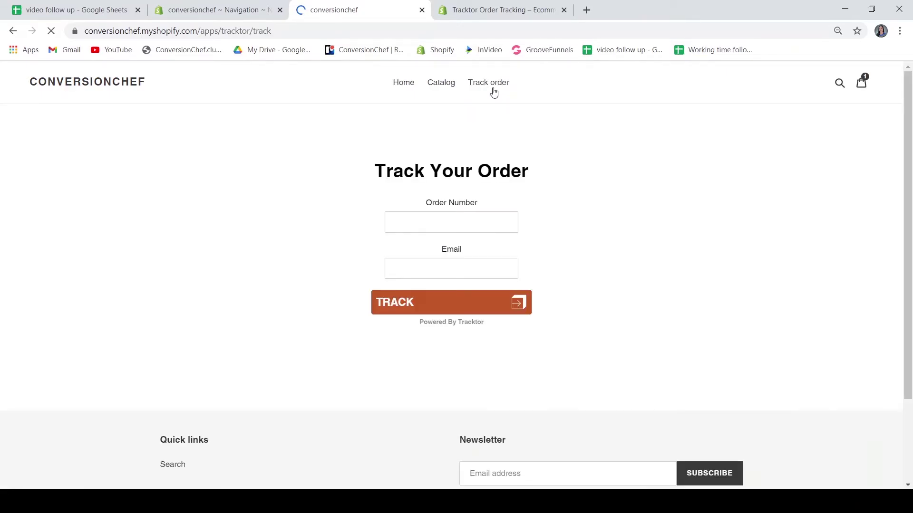
left_click(429, 222)
left_click(590, 193)
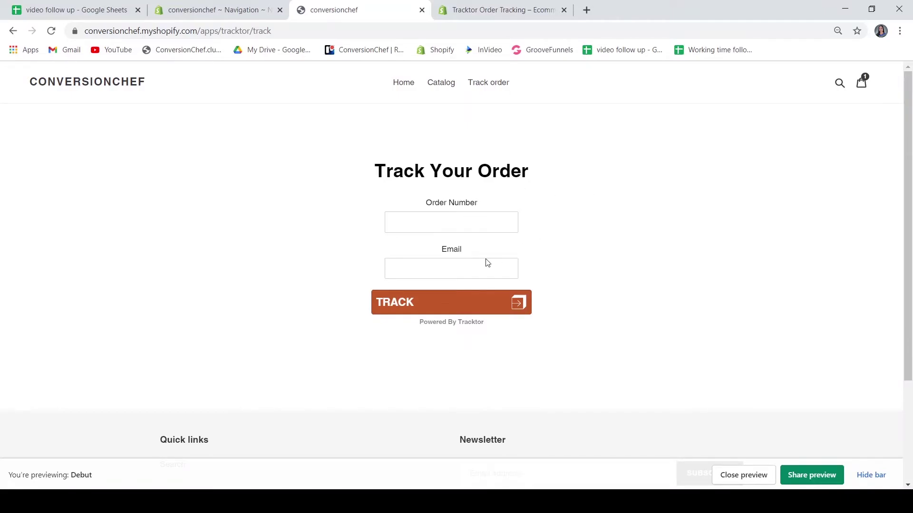
left_click(469, 264)
left_click(642, 238)
left_click(478, 220)
left_click(619, 217)
Switch to the Tracktor app store listing showing its example delivered-package tracking page.
left_click(506, 4)
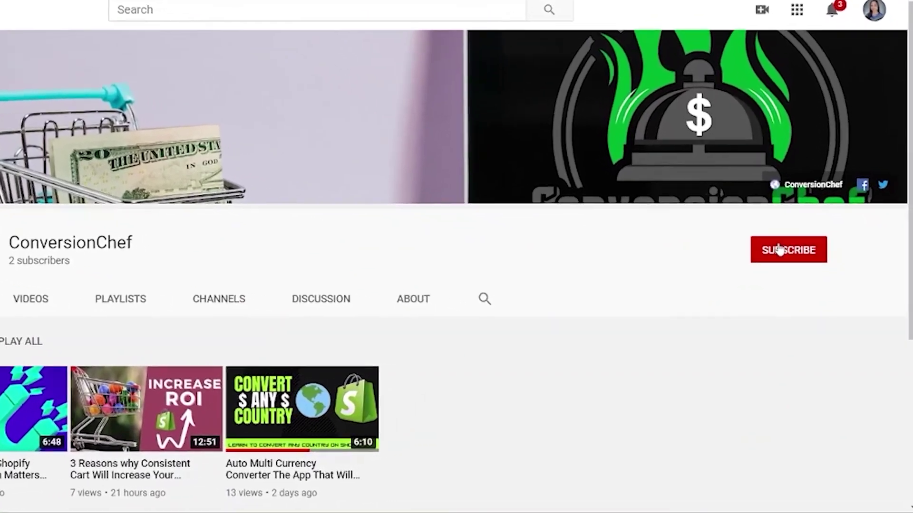
Subscribe to ConversionChef with notifications set to All new uploads.
left_click(767, 239)
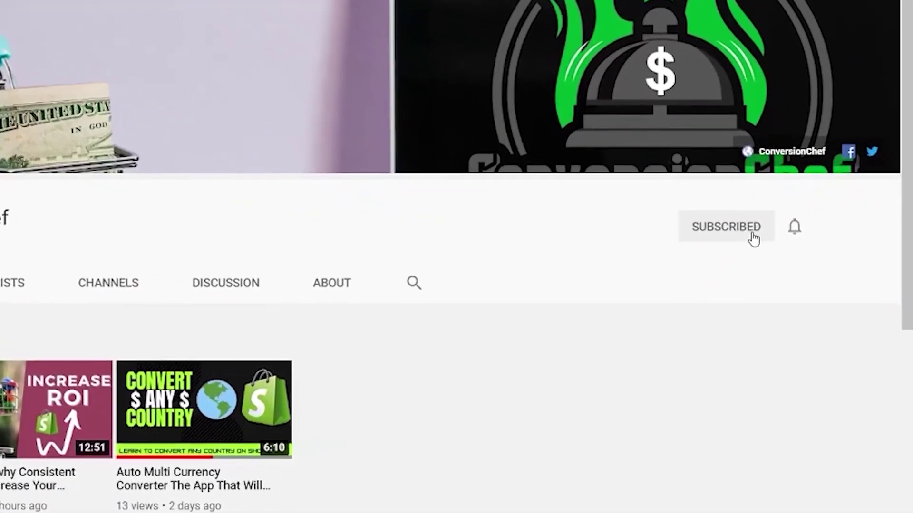
left_click(804, 238)
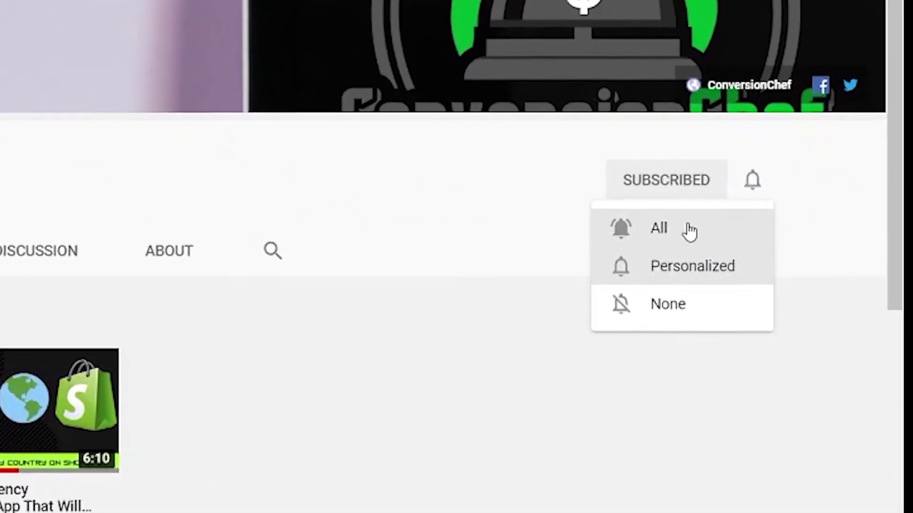
left_click(681, 237)
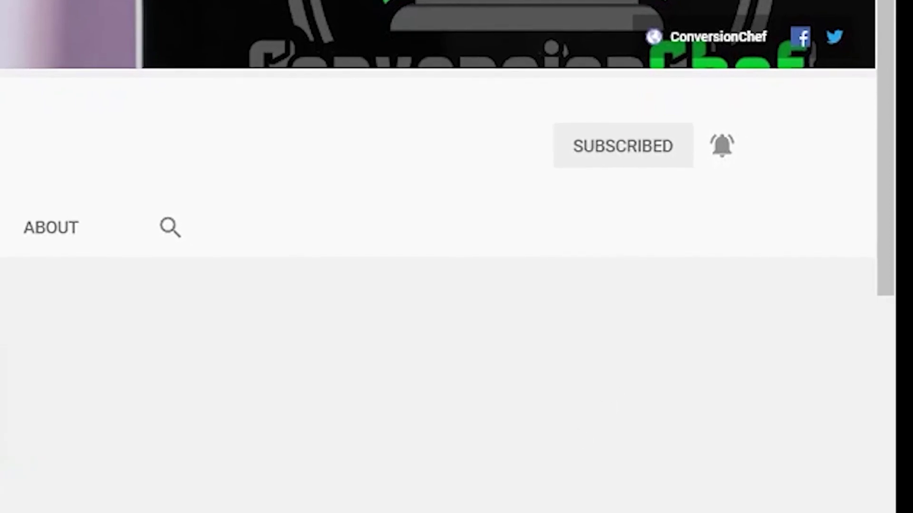